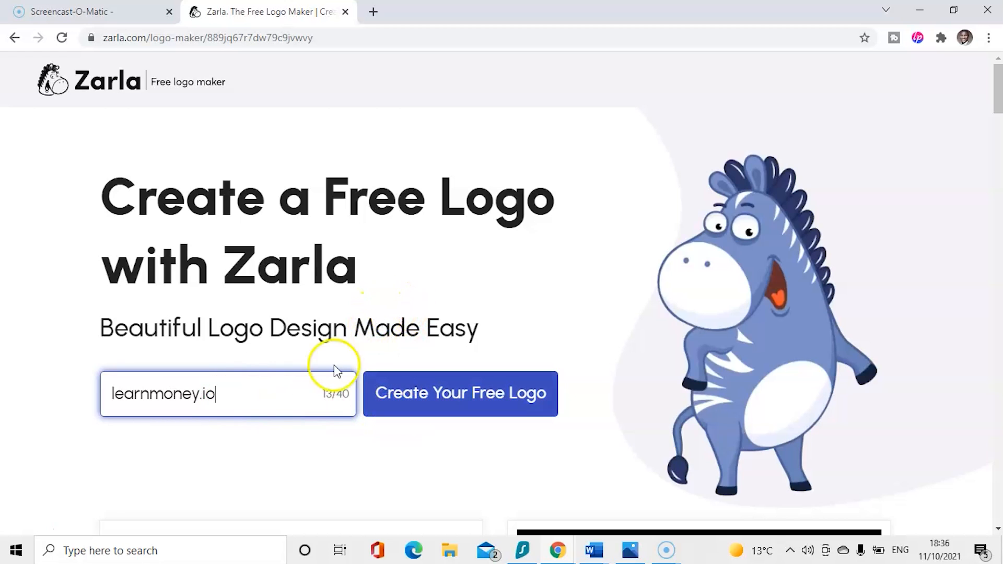
# - Start a new logo and change its industry from Career Development to Finance
pyautogui.click(425, 402)
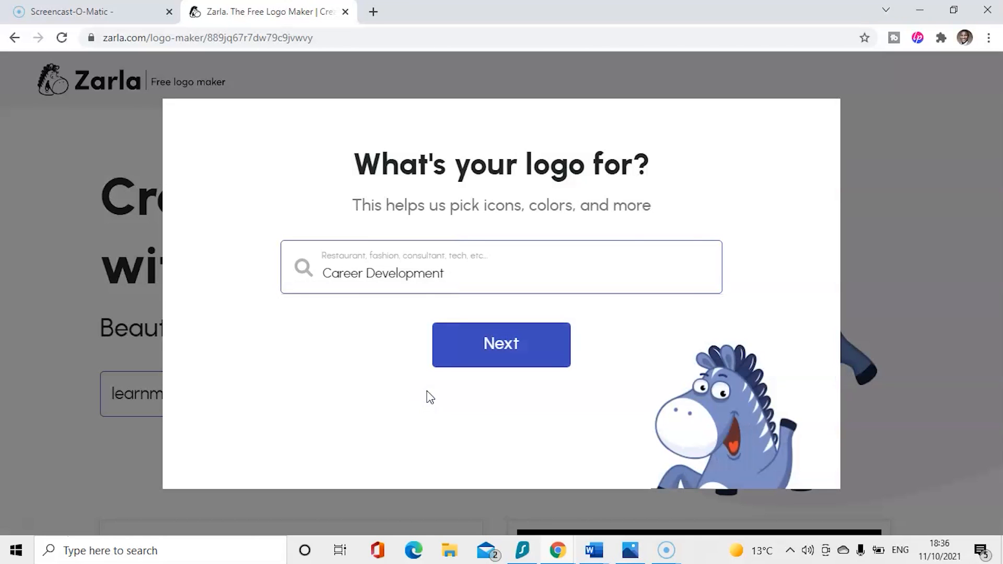
pyautogui.click(459, 277)
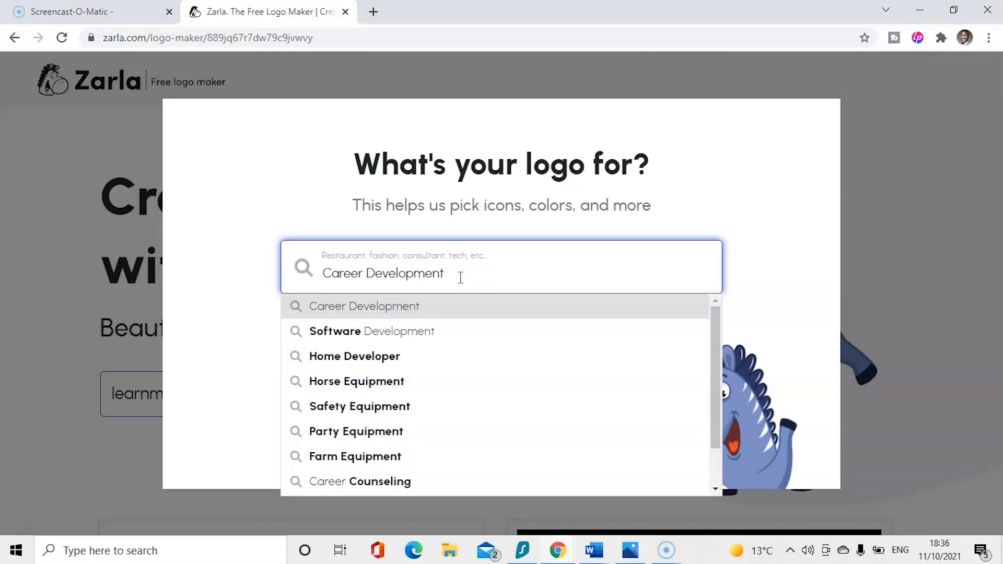
pyautogui.press('BackSpace')
pyautogui.press('BackSpace')
pyautogui.press('BackSpace')
pyautogui.press('BackSpace')
pyautogui.press('BackSpace')
pyautogui.press('BackSpace')
pyautogui.press('BackSpace')
pyautogui.press('BackSpace')
pyautogui.press('BackSpace')
pyautogui.press('BackSpace')
pyautogui.press('BackSpace')
pyautogui.press('BackSpace')
pyautogui.press('BackSpace')
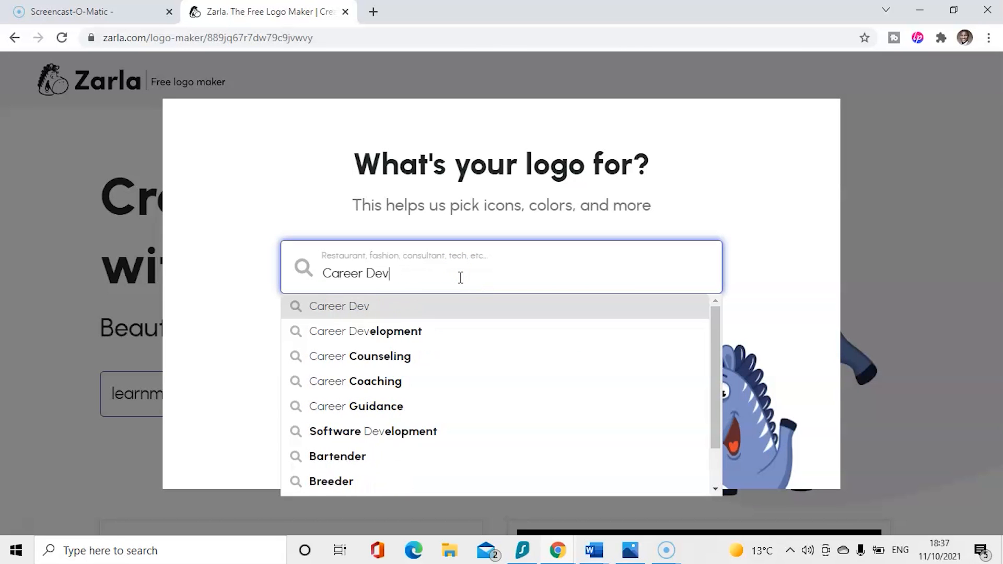
pyautogui.press('BackSpace')
pyautogui.press('BackSpace')
pyautogui.press('BackSpace')
pyautogui.press('BackSpace')
pyautogui.press('BackSpace')
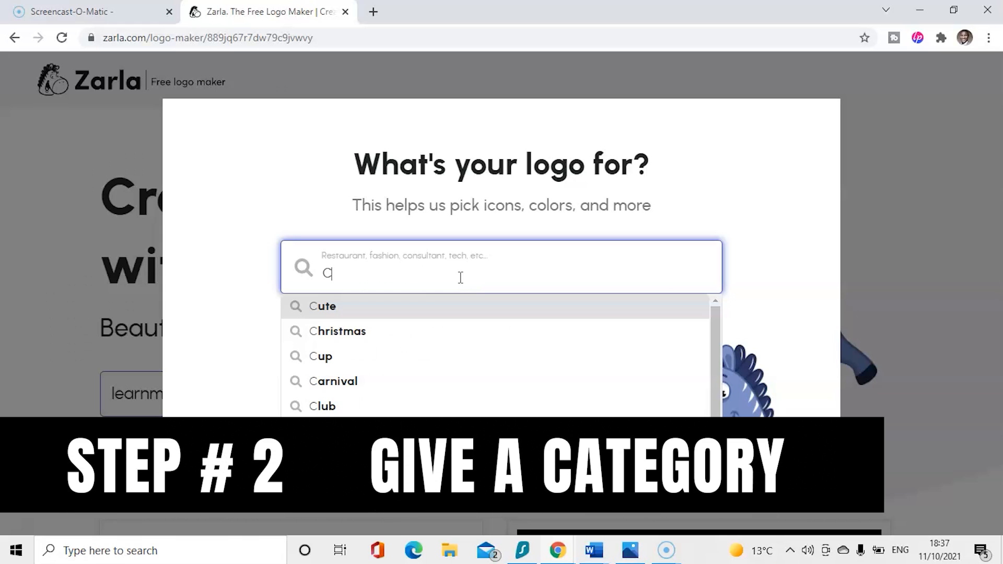
pyautogui.write('Fian')
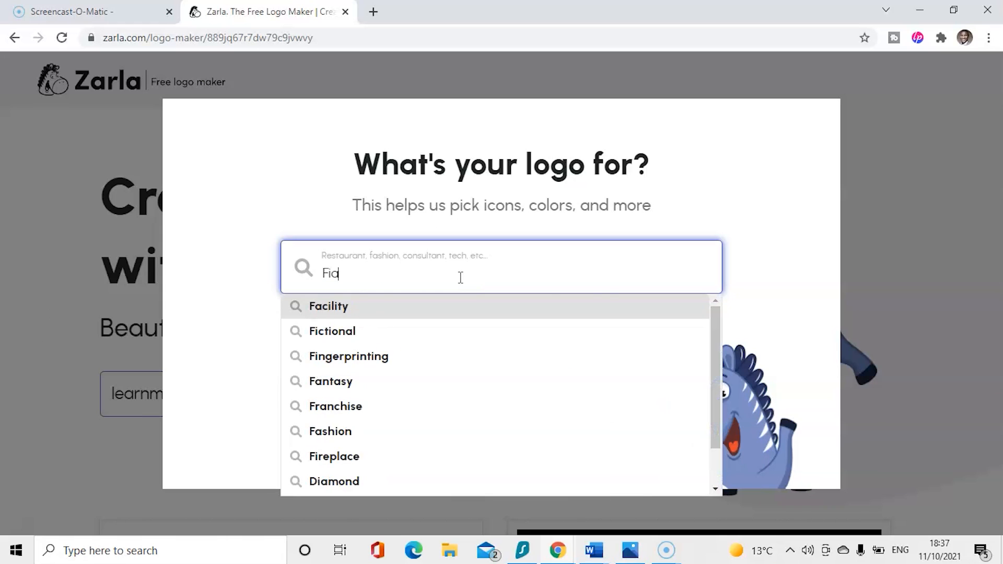
pyautogui.press('BackSpace')
pyautogui.press('BackSpace')
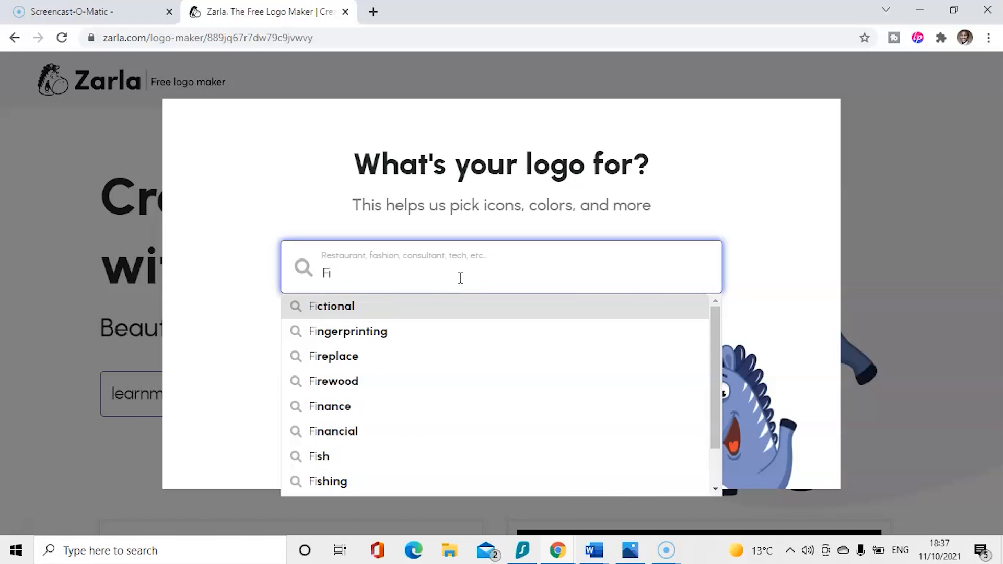
pyautogui.write('na')
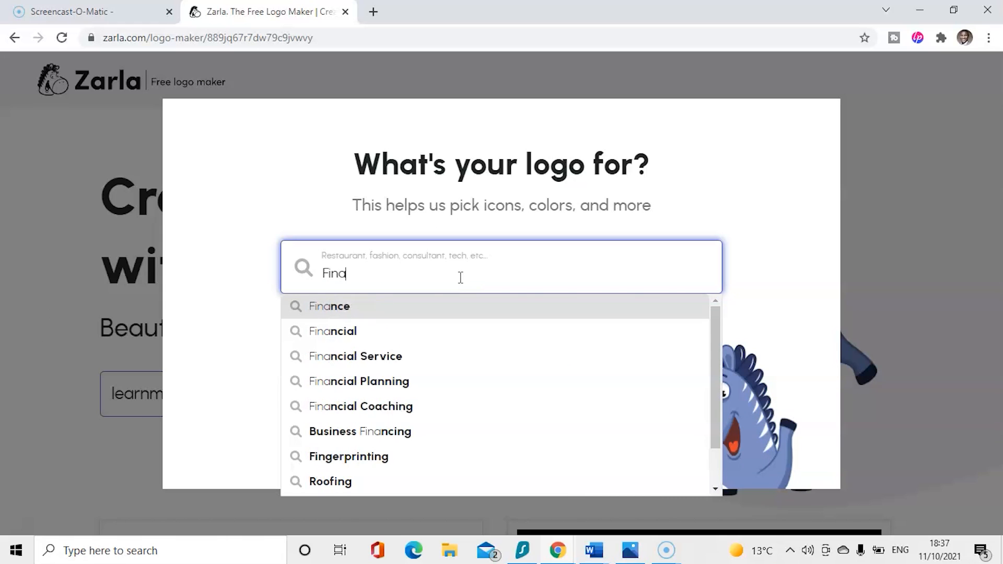
pyautogui.click(374, 313)
pyautogui.click(504, 339)
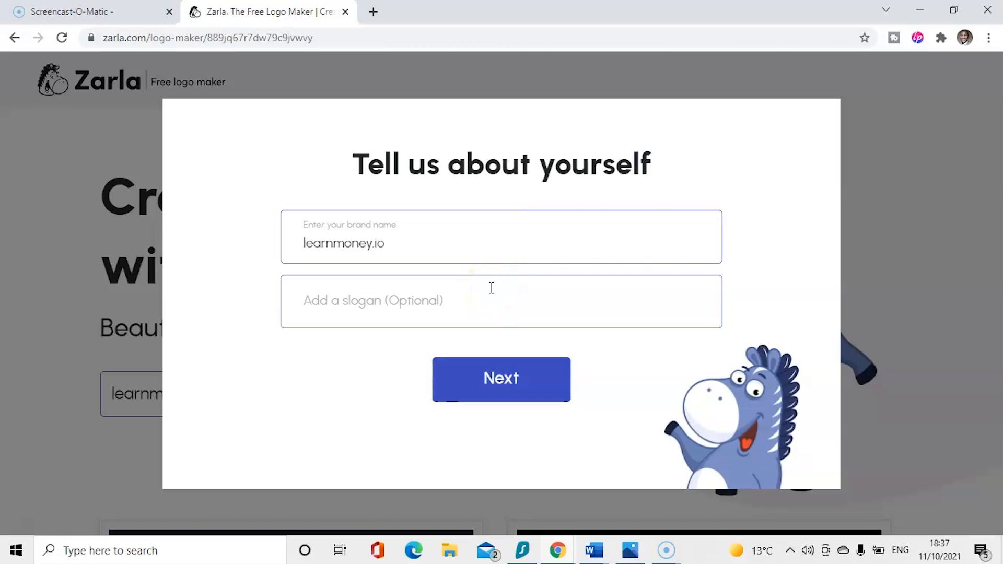
# - Leave the slogan blank and continue past the Tell us about yourself step
pyautogui.click(510, 280)
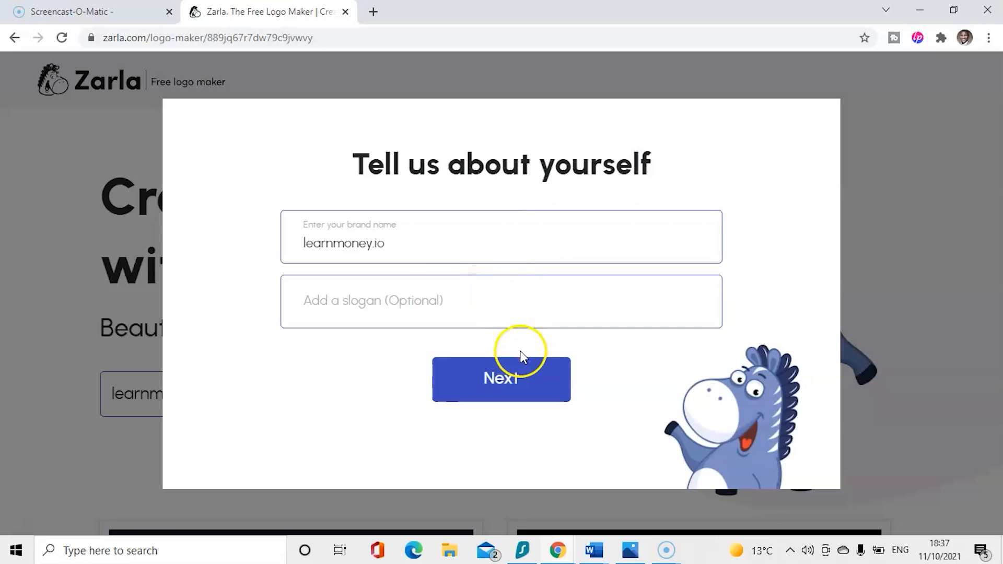
pyautogui.click(530, 380)
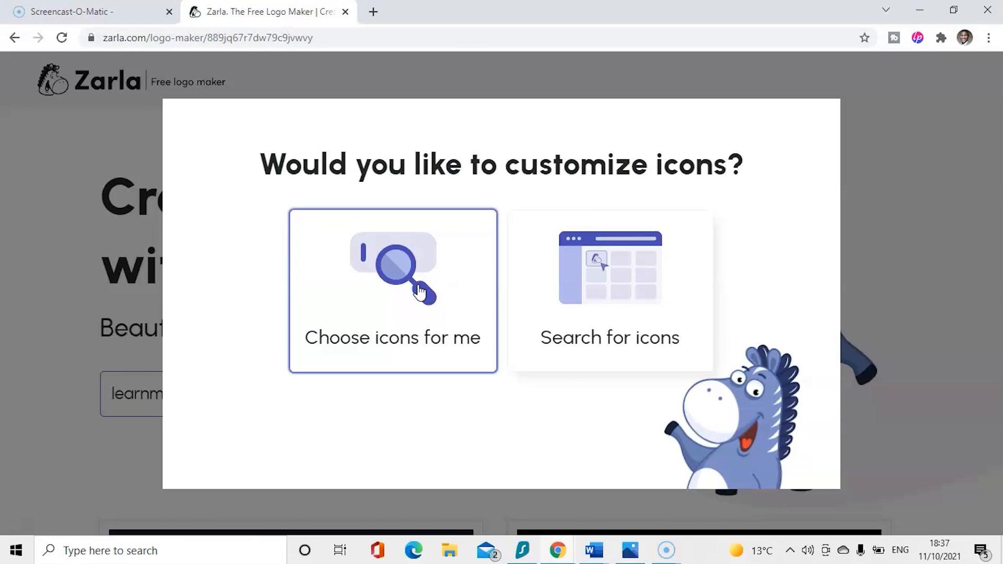
pyautogui.click(612, 293)
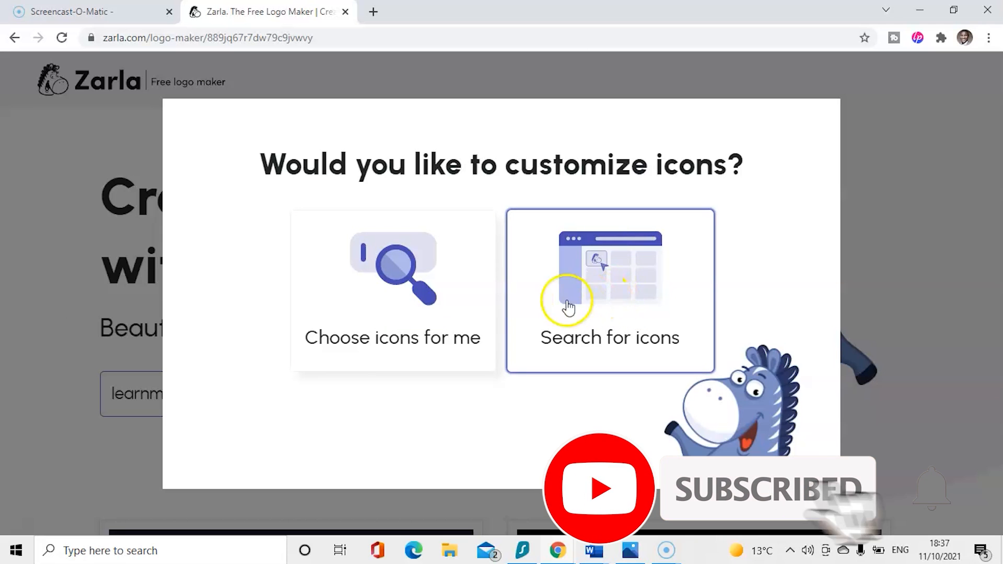
# - Let Zarla choose icons, load two more batches of designs, and open the gold bar-chart logo
pyautogui.click(415, 284)
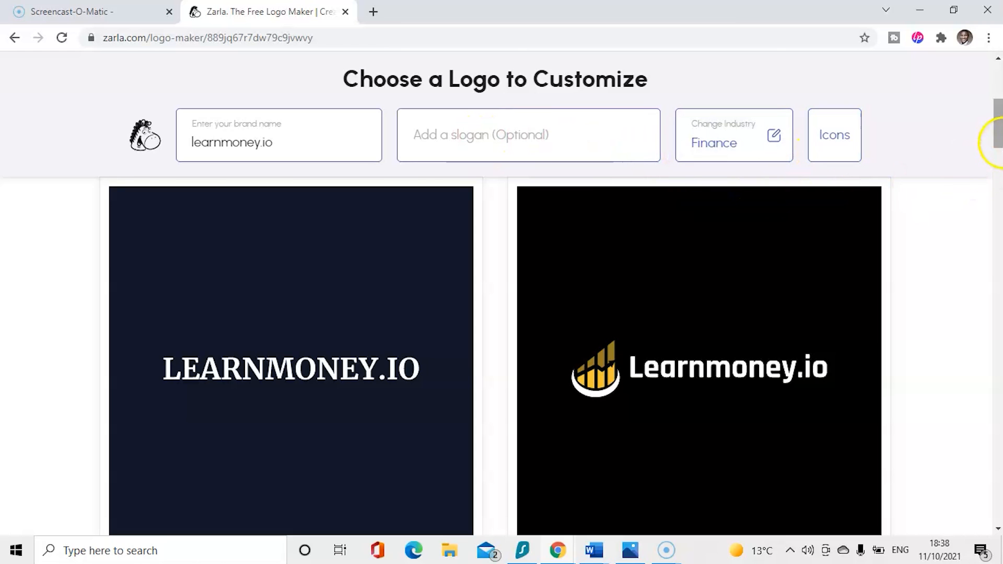
pyautogui.moveTo(998, 133); pyautogui.dragTo(952, 486)
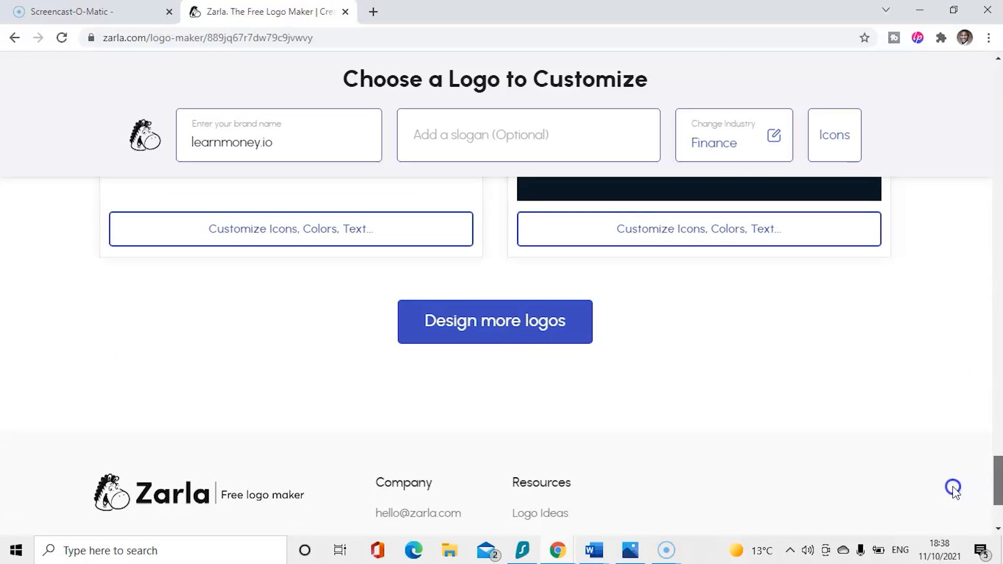
pyautogui.click(548, 324)
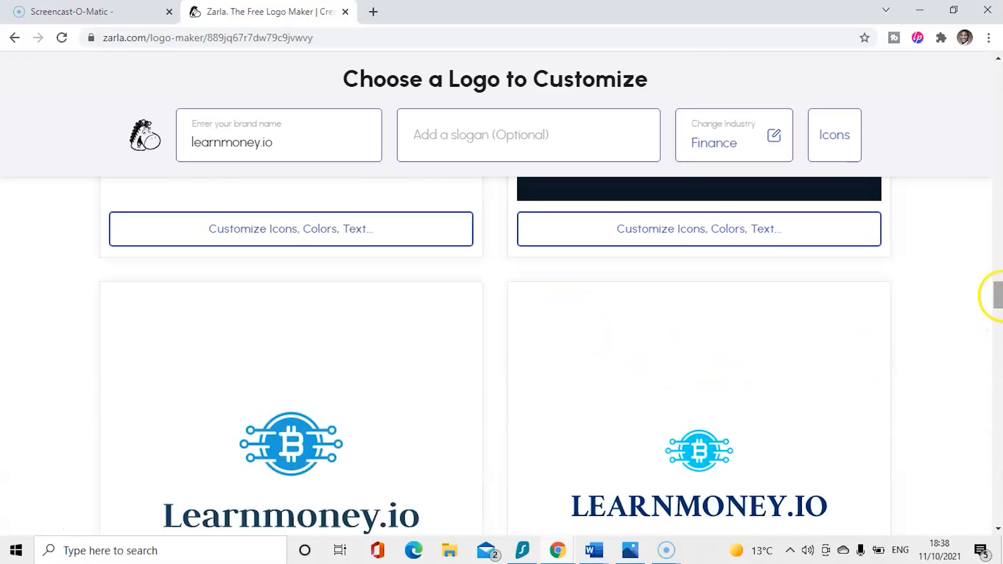
pyautogui.moveTo(998, 288); pyautogui.dragTo(992, 488)
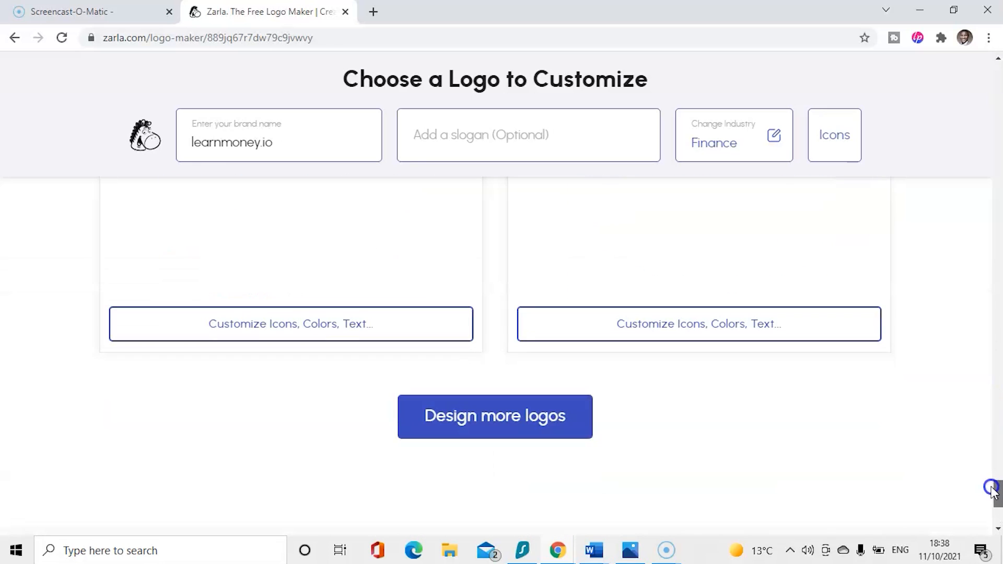
pyautogui.click(523, 424)
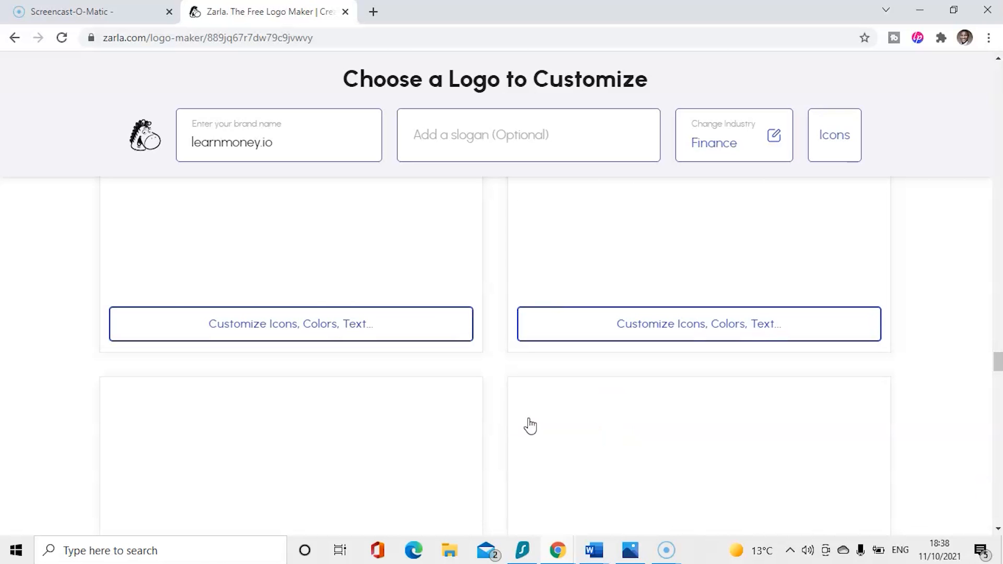
pyautogui.moveTo(1000, 355); pyautogui.dragTo(998, 86)
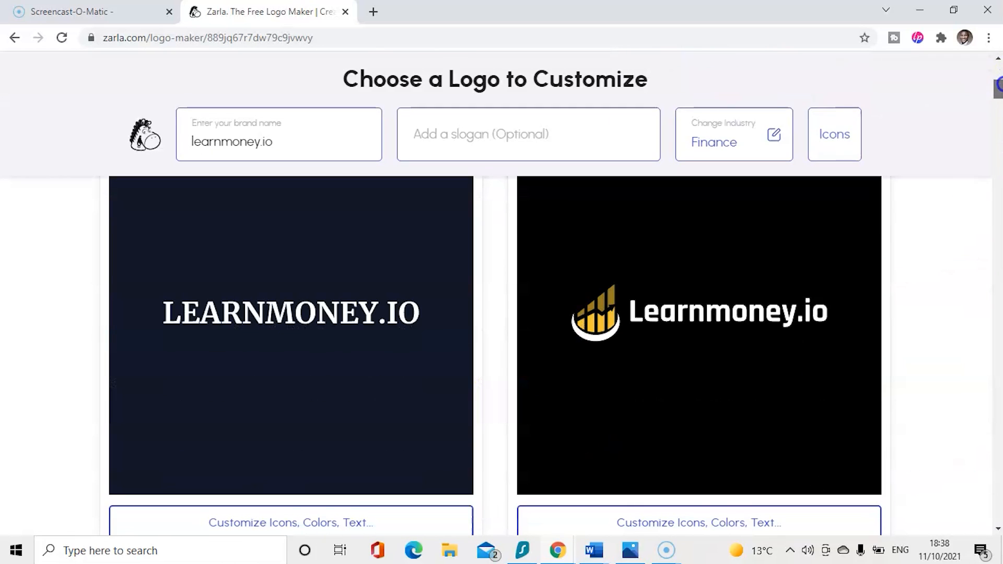
pyautogui.click(744, 383)
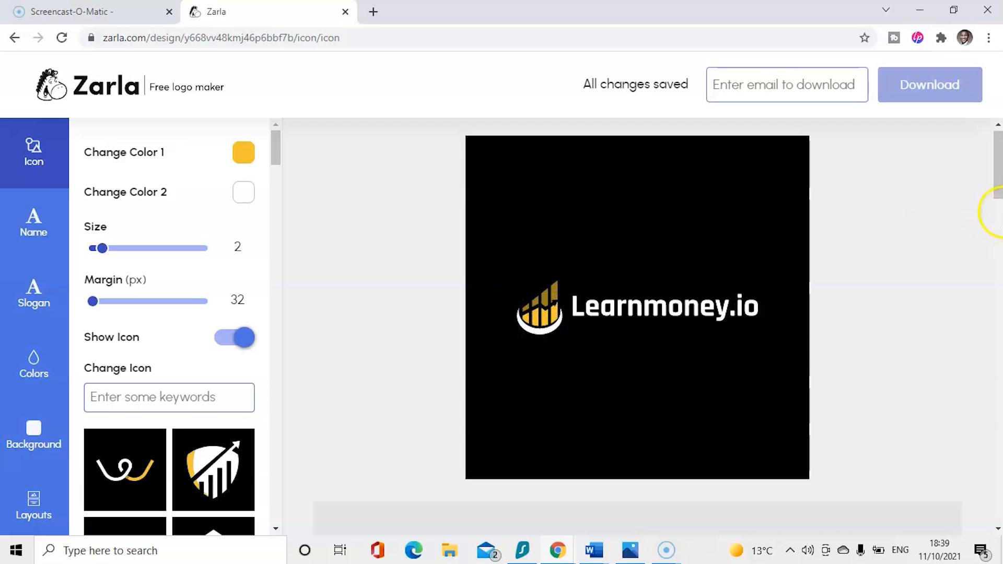
# - Browse the Icon panel's icon grid while keeping the original gold bar-chart icon
pyautogui.moveTo(998, 170)
pyautogui.mouseDown()
pyautogui.moveTo(997, 183)
pyautogui.moveTo(998, 173)
pyautogui.mouseUp()
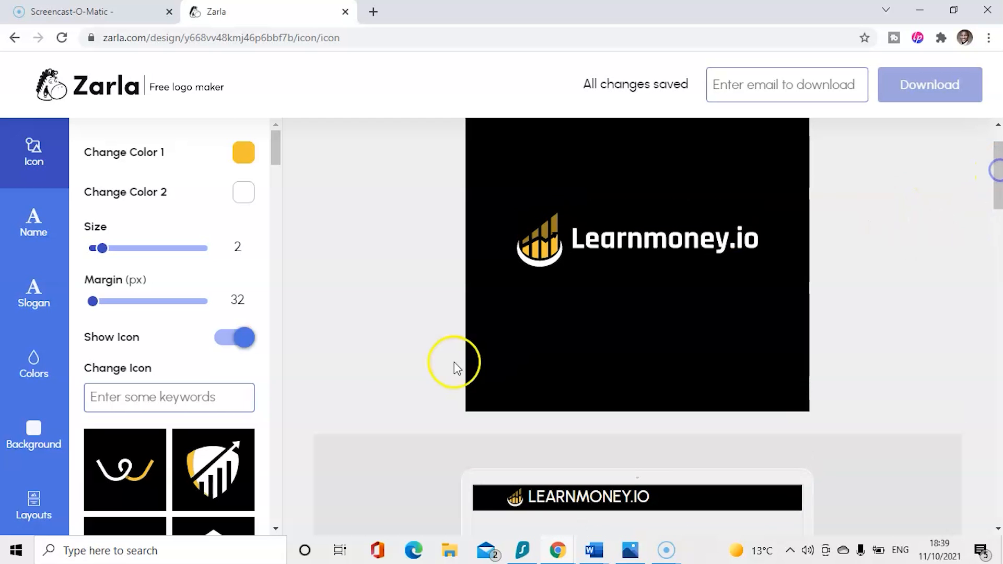
pyautogui.moveTo(276, 157); pyautogui.dragTo(281, 188)
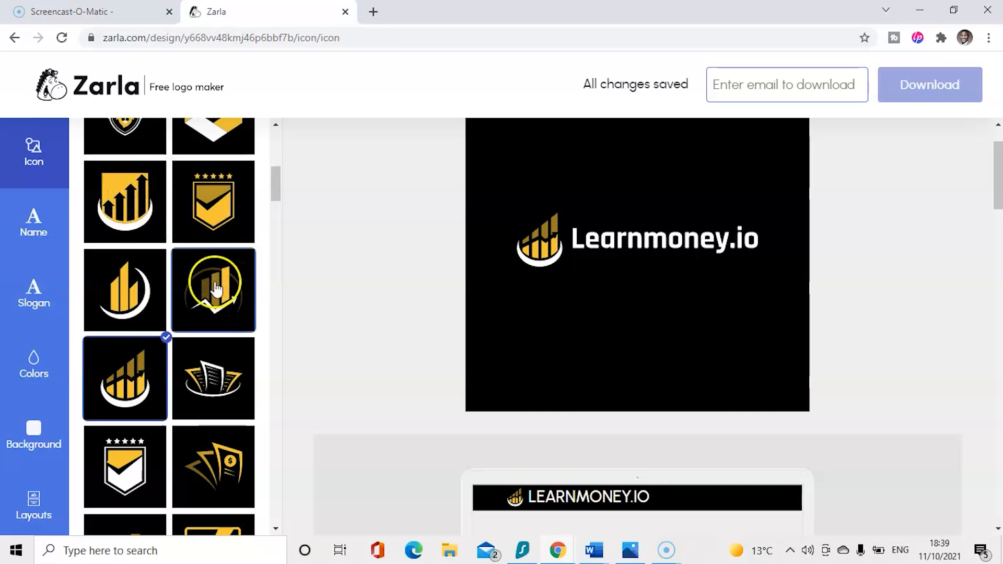
pyautogui.moveTo(279, 188); pyautogui.dragTo(287, 269)
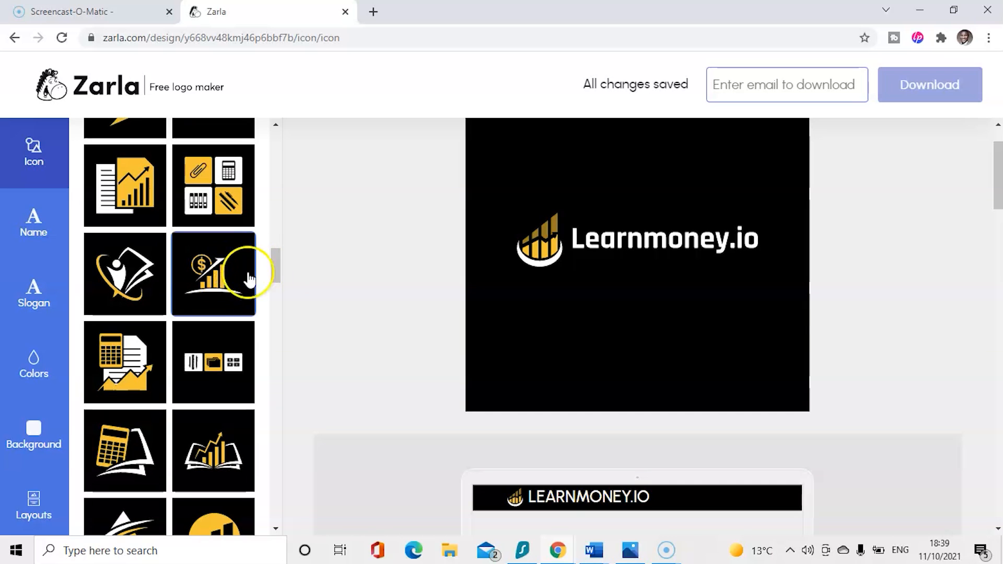
pyautogui.moveTo(274, 268); pyautogui.dragTo(275, 275)
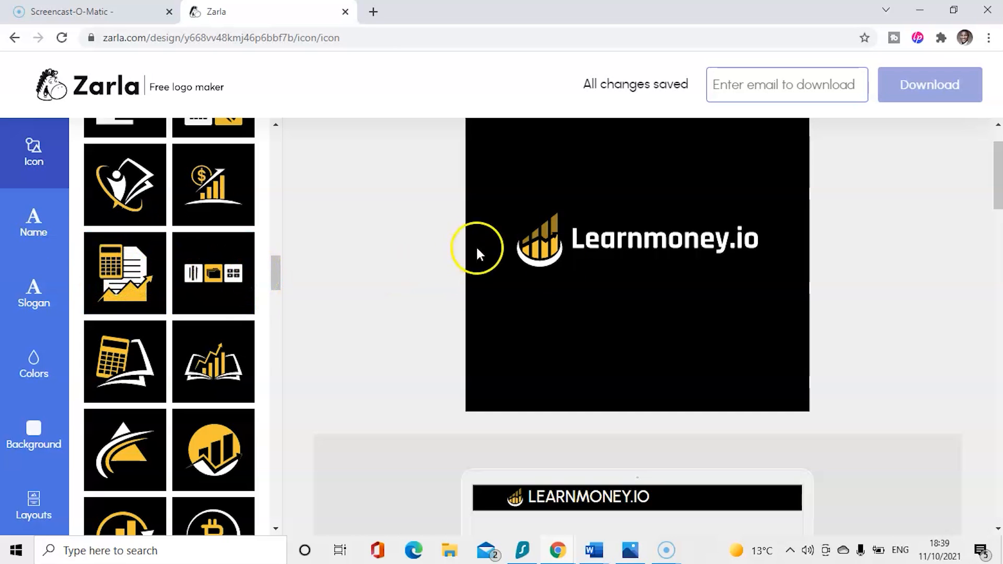
pyautogui.moveTo(275, 282); pyautogui.dragTo(207, 326)
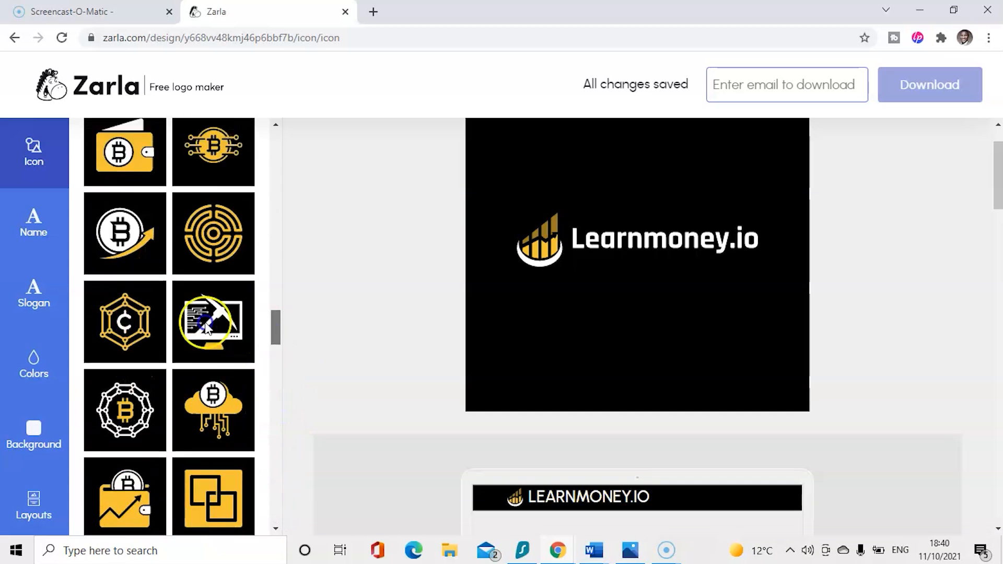
pyautogui.scroll(5, 149, 316)
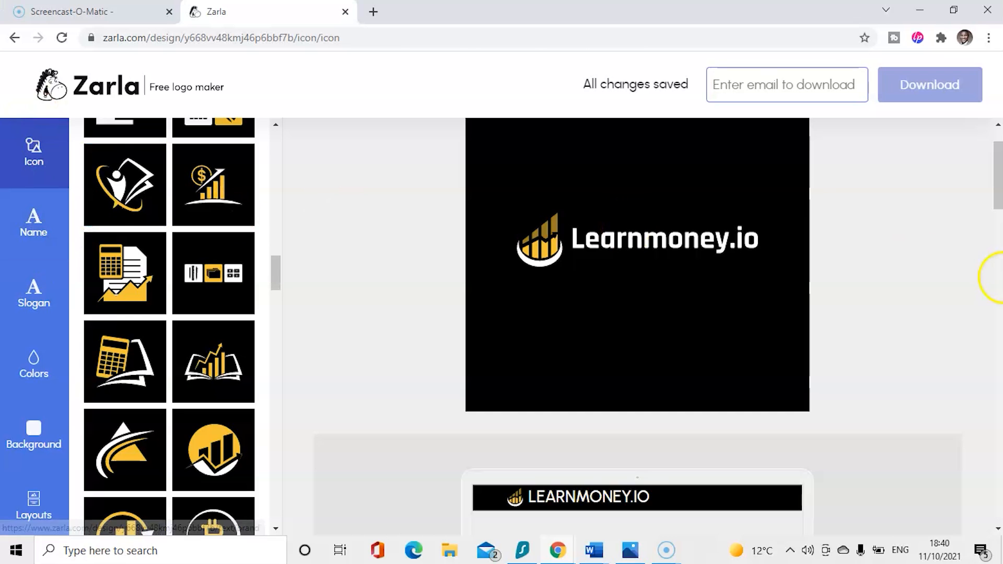
pyautogui.moveTo(994, 171); pyautogui.dragTo(994, 159)
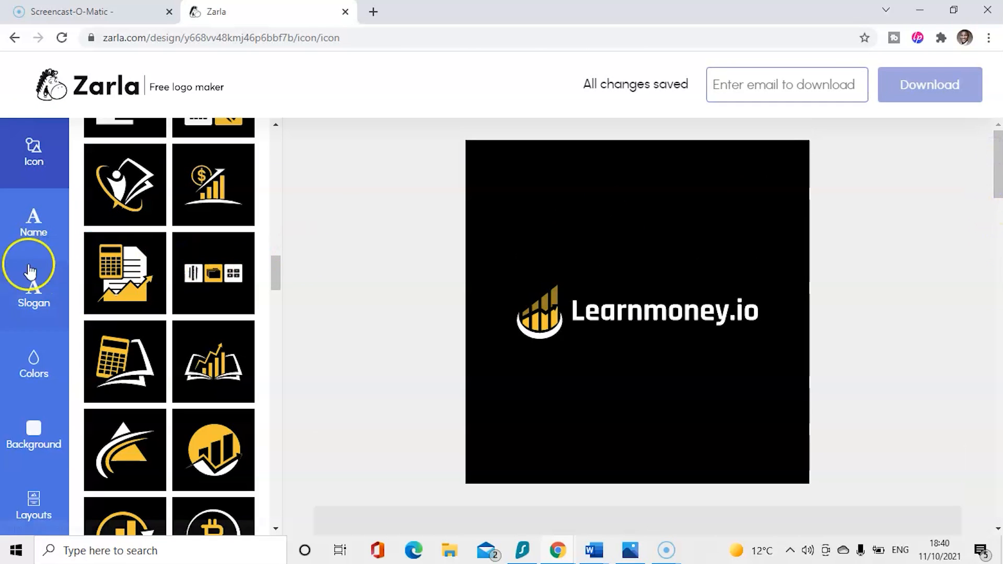
# - Restore the logo name to Learnmoney.io and keep the Rajdhani Bold font
pyautogui.click(29, 217)
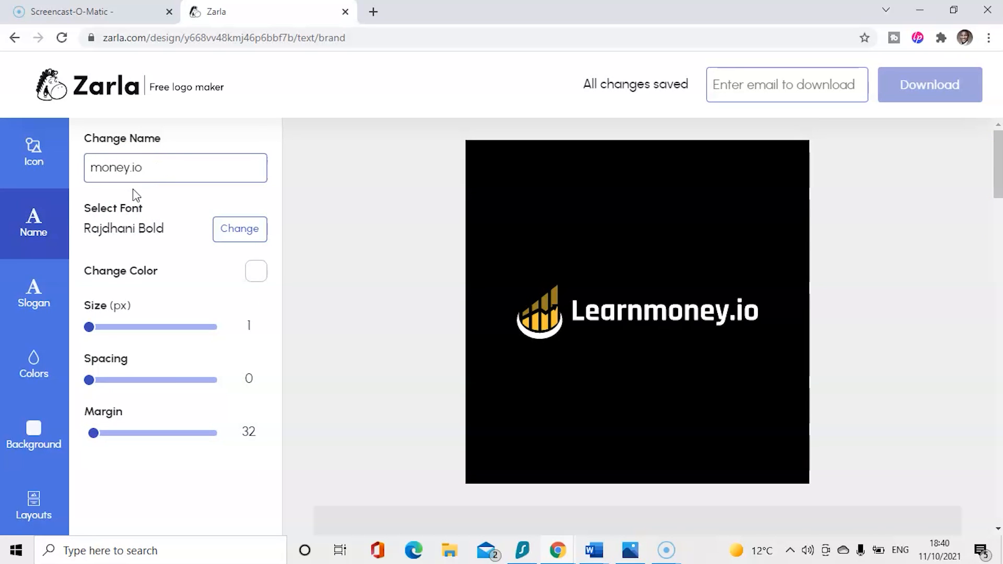
pyautogui.write('save')
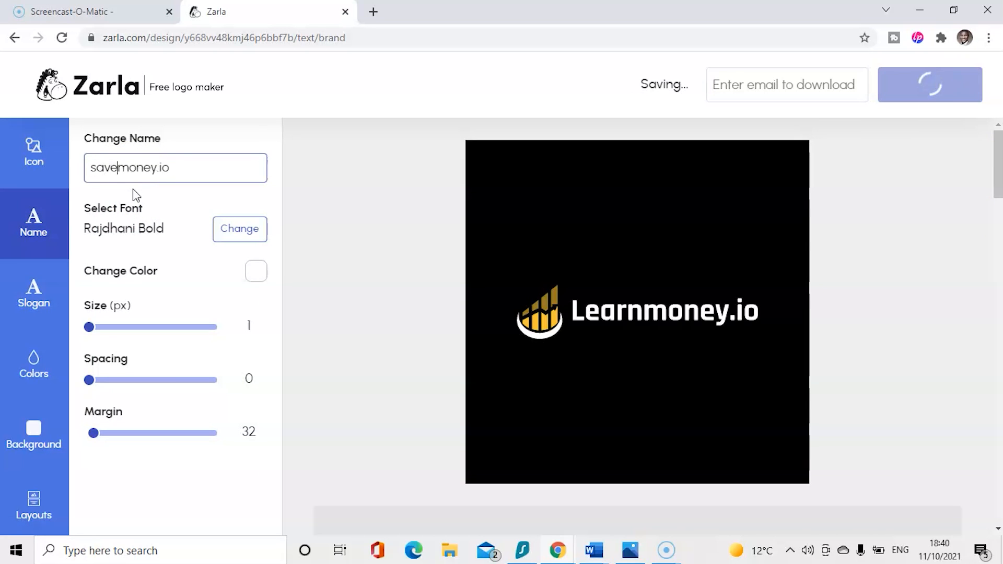
pyautogui.click(235, 230)
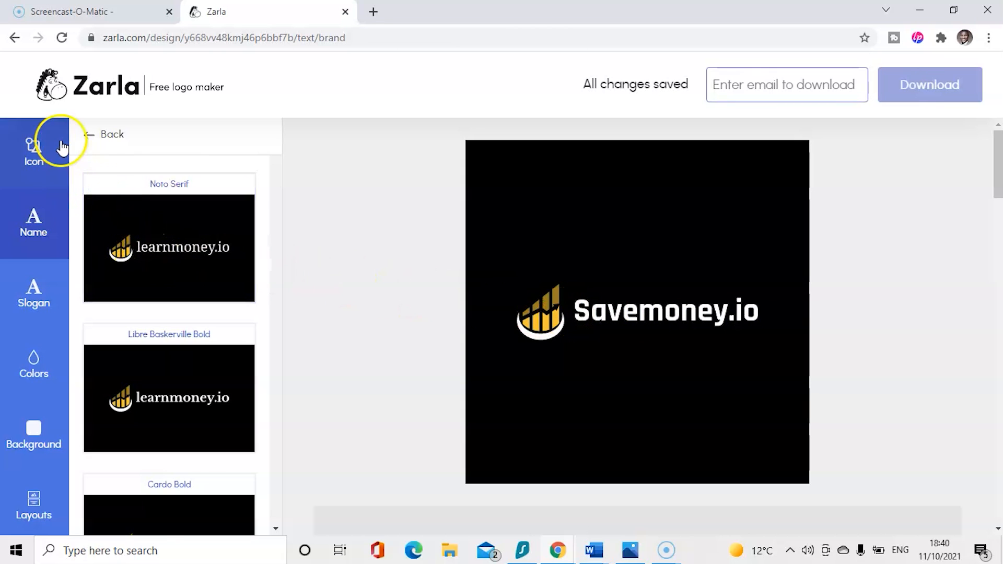
pyautogui.click(90, 137)
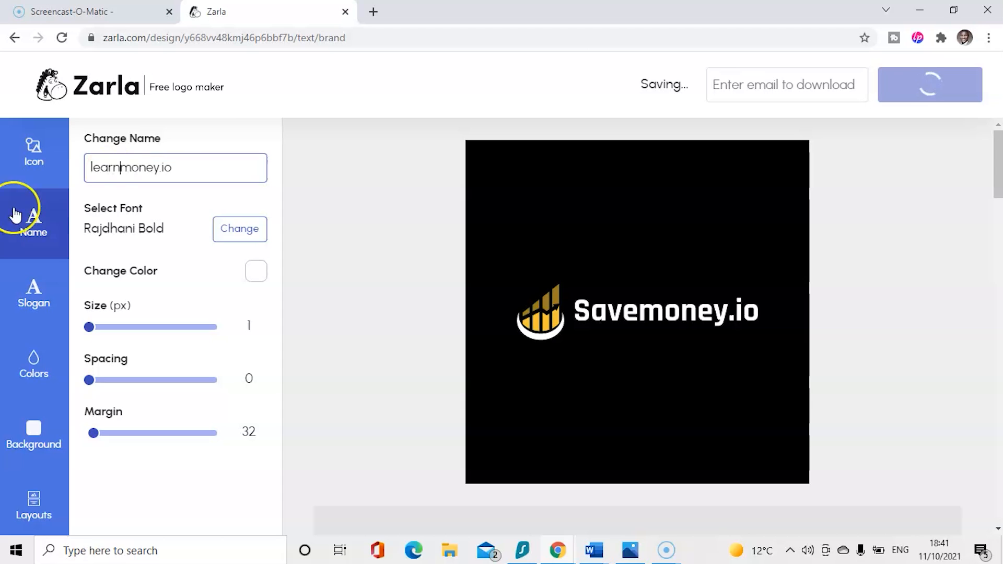
pyautogui.click(233, 236)
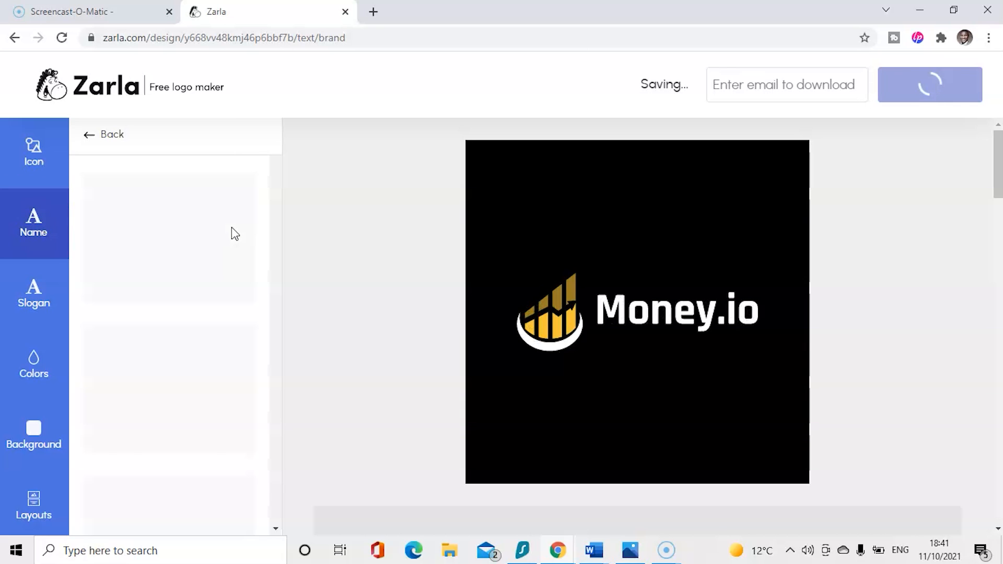
pyautogui.click(112, 135)
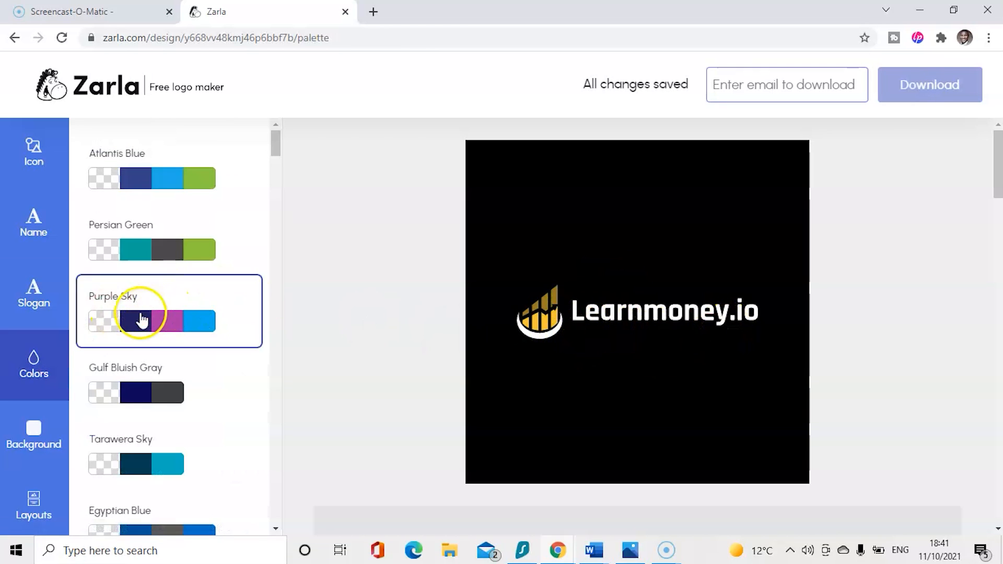
# - Apply the Purple Sky palette: navy text and a purple-blue icon on white
pyautogui.click(228, 318)
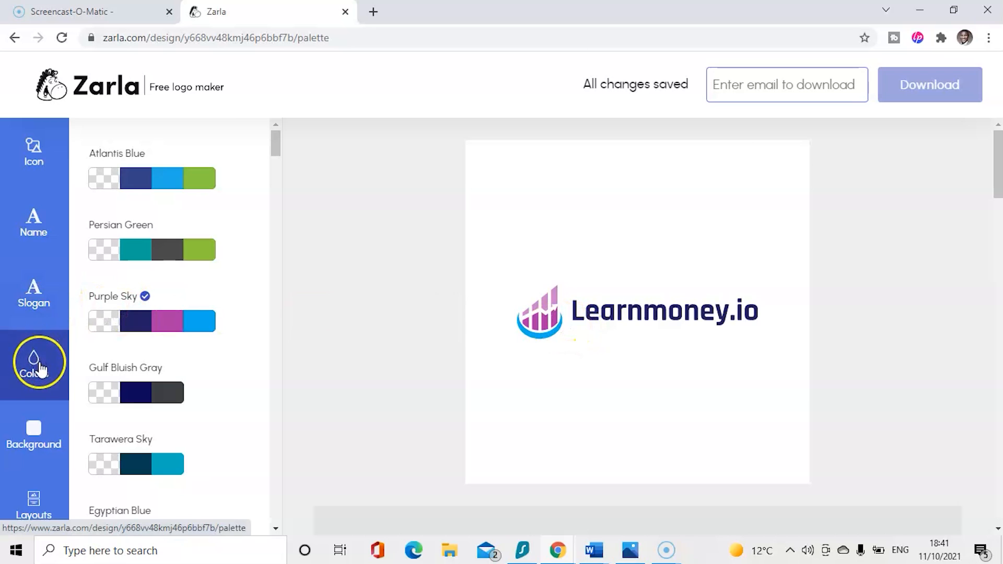
# - Turn on a green #32BE16 logo background and view the alternative layouts
pyautogui.click(47, 455)
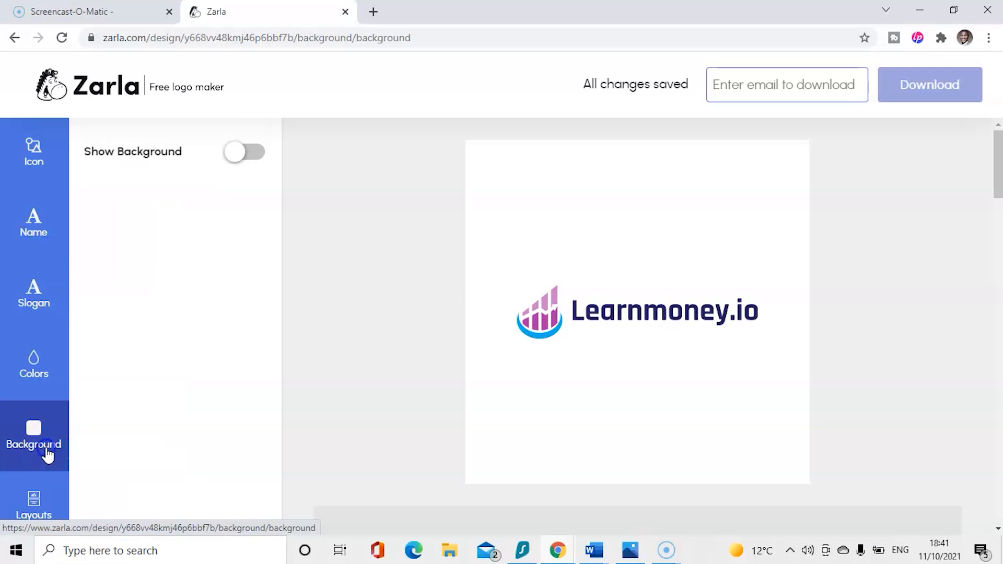
pyautogui.click(240, 152)
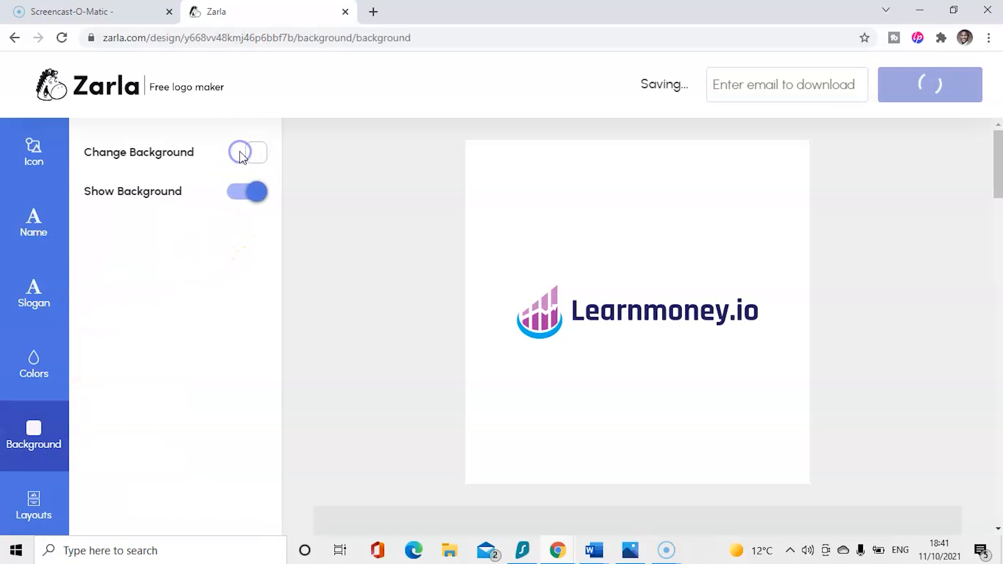
pyautogui.click(36, 422)
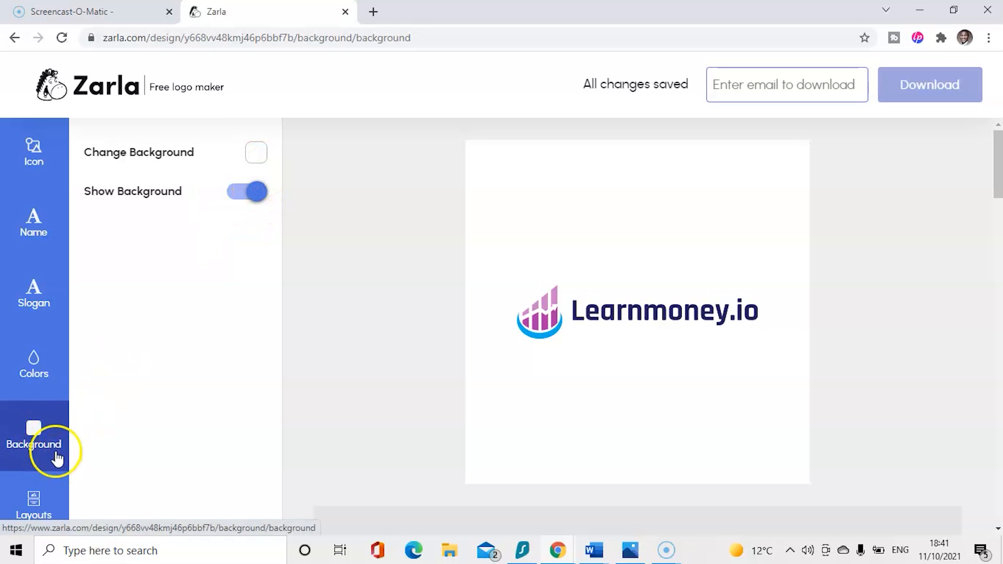
pyautogui.click(256, 153)
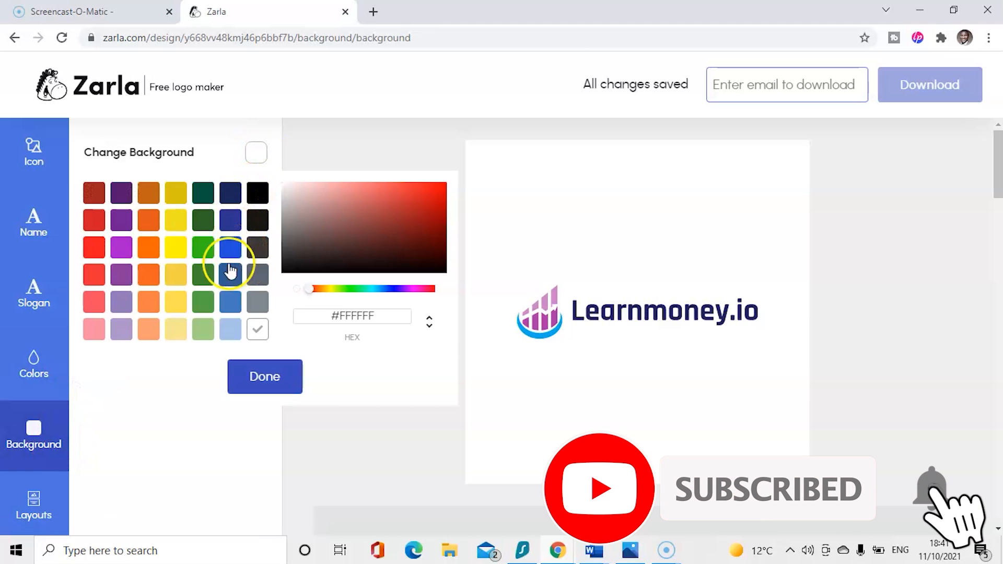
pyautogui.click(204, 248)
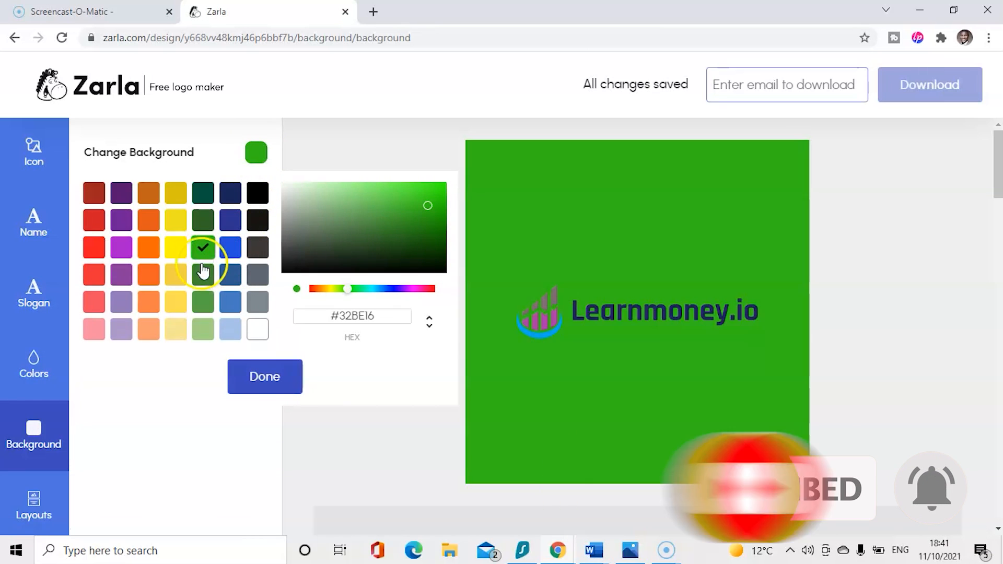
pyautogui.click(239, 380)
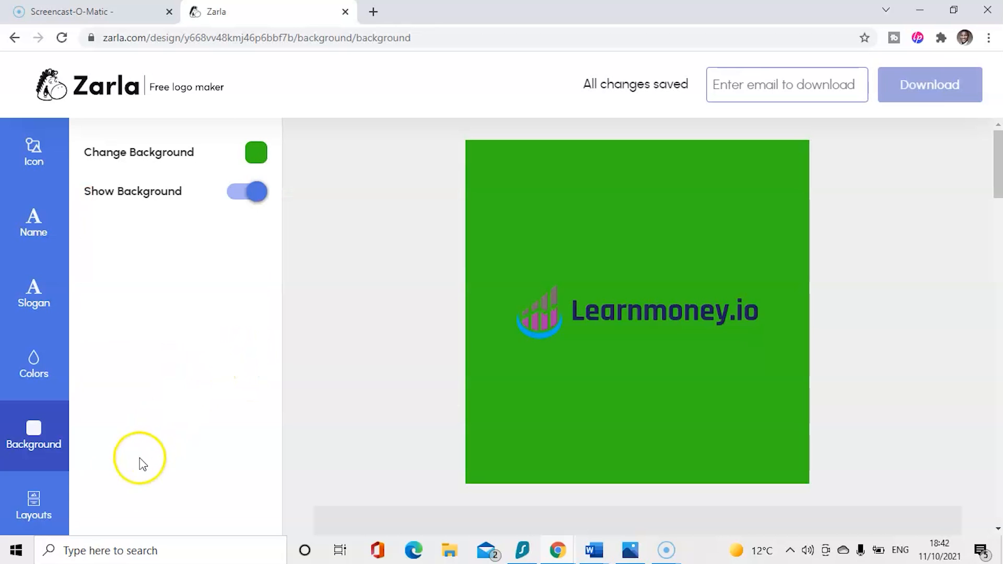
pyautogui.click(43, 505)
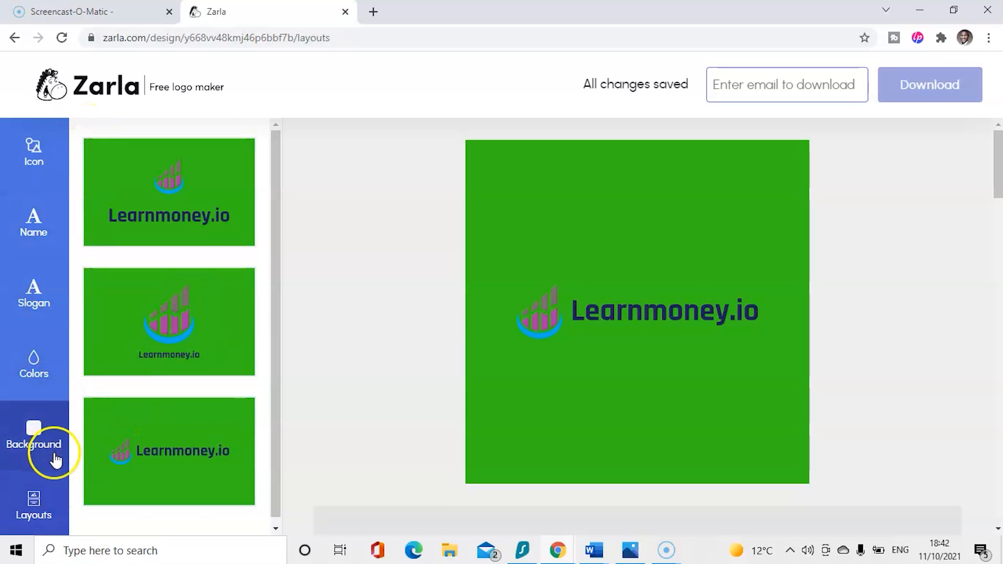
# - Switch the logo background to black #000000 and show the colour palettes again
pyautogui.click(41, 442)
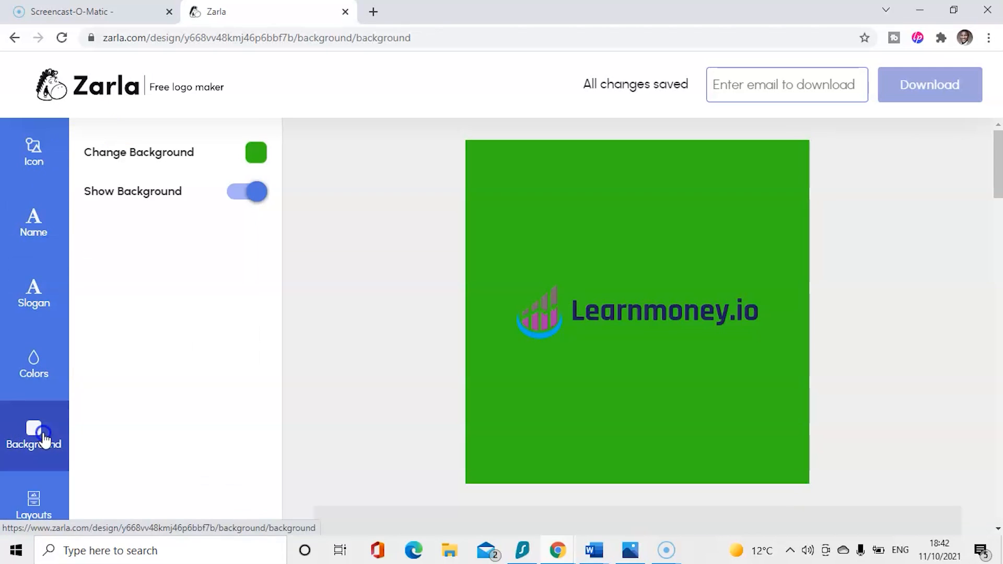
pyautogui.click(250, 153)
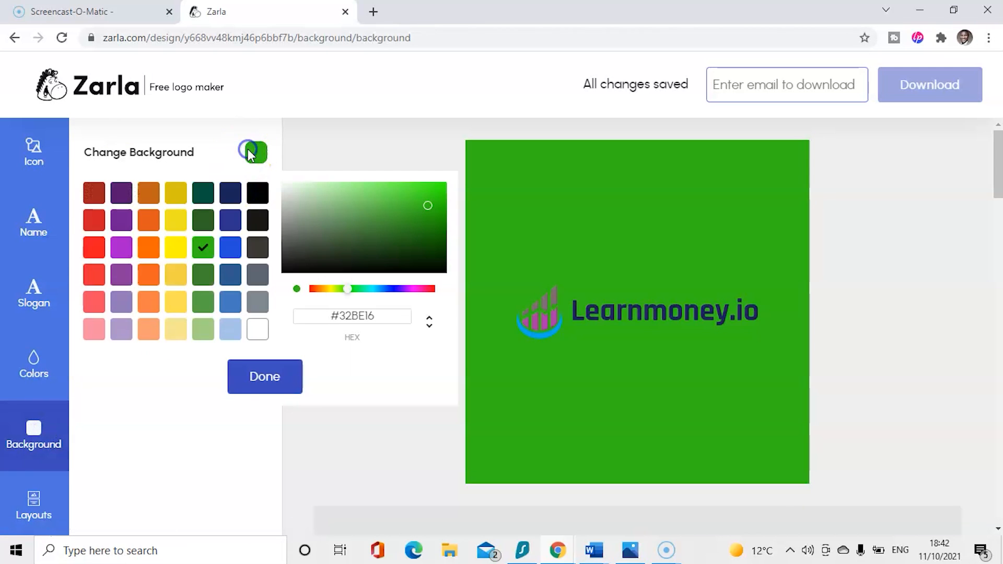
pyautogui.click(258, 194)
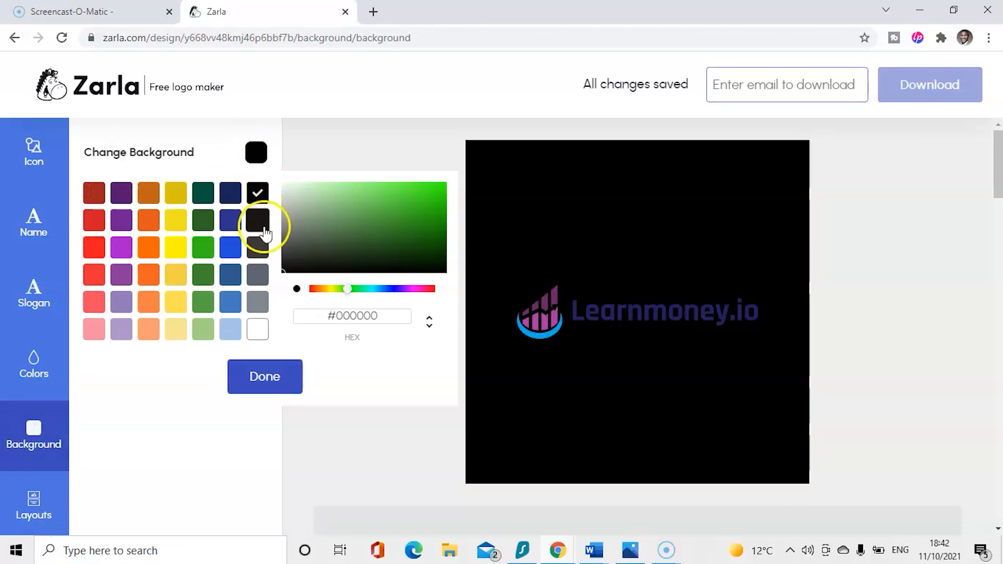
pyautogui.click(271, 377)
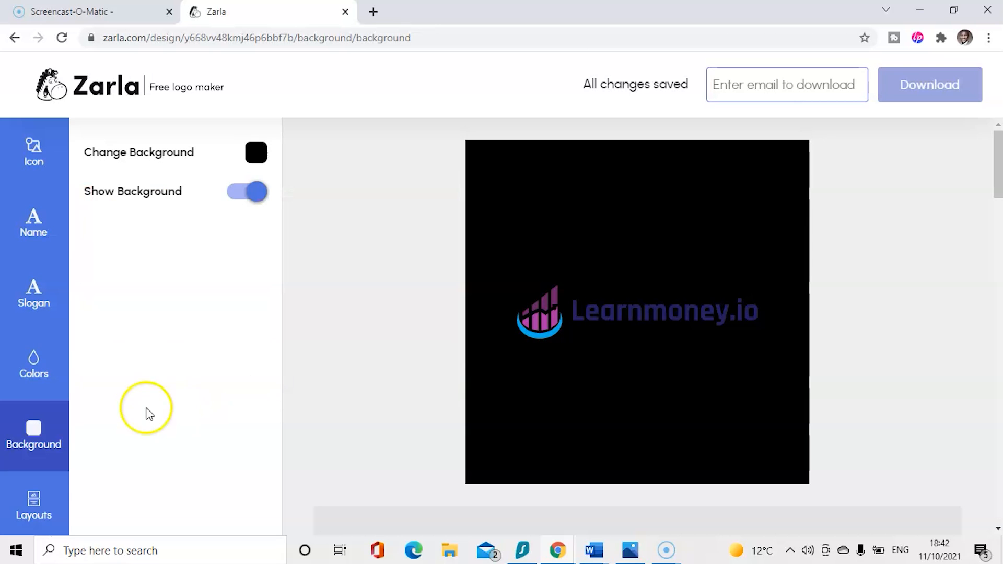
pyautogui.click(49, 367)
pyautogui.moveTo(277, 149); pyautogui.dragTo(308, 498)
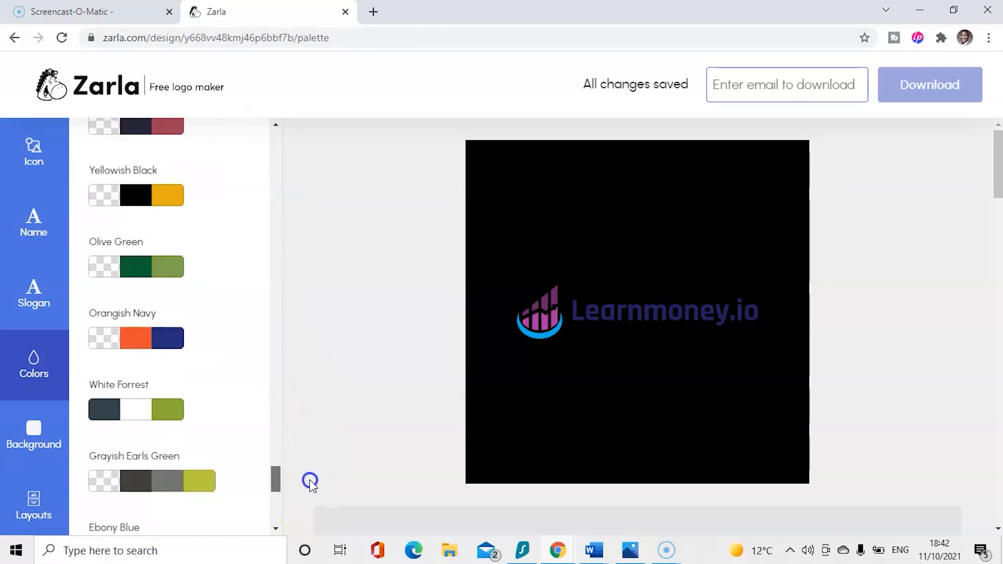
# - Apply the Yellowish Black palette for a gold icon and white text on black
pyautogui.scroll(5, 254, 351)
pyautogui.click(199, 224)
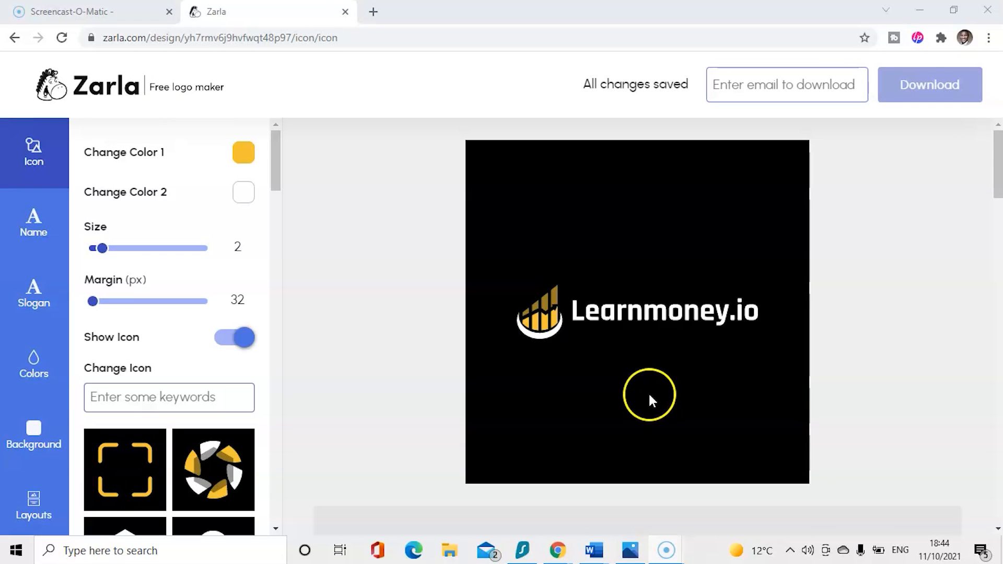
pyautogui.moveTo(998, 184); pyautogui.dragTo(981, 320)
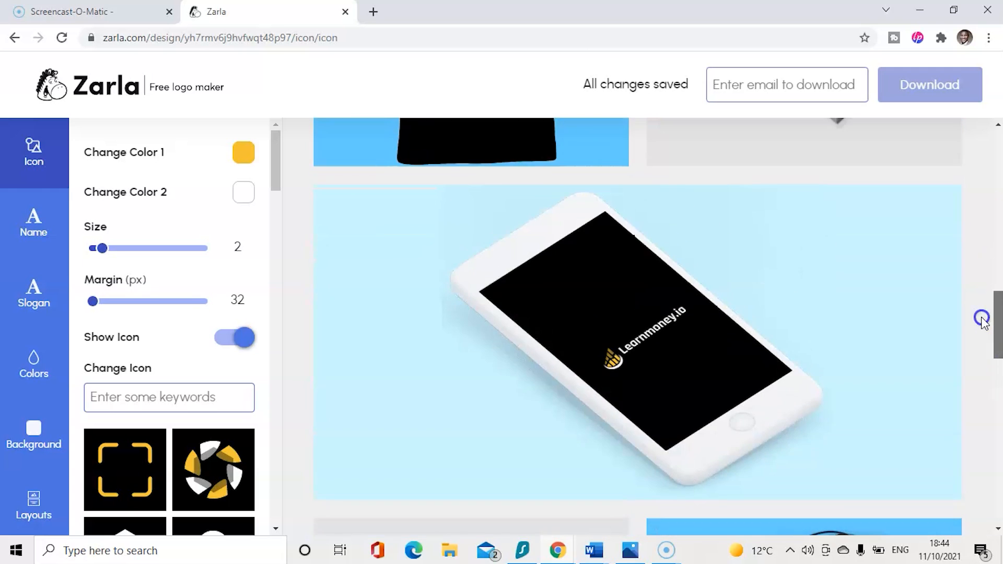
pyautogui.moveTo(997, 335); pyautogui.dragTo(995, 493)
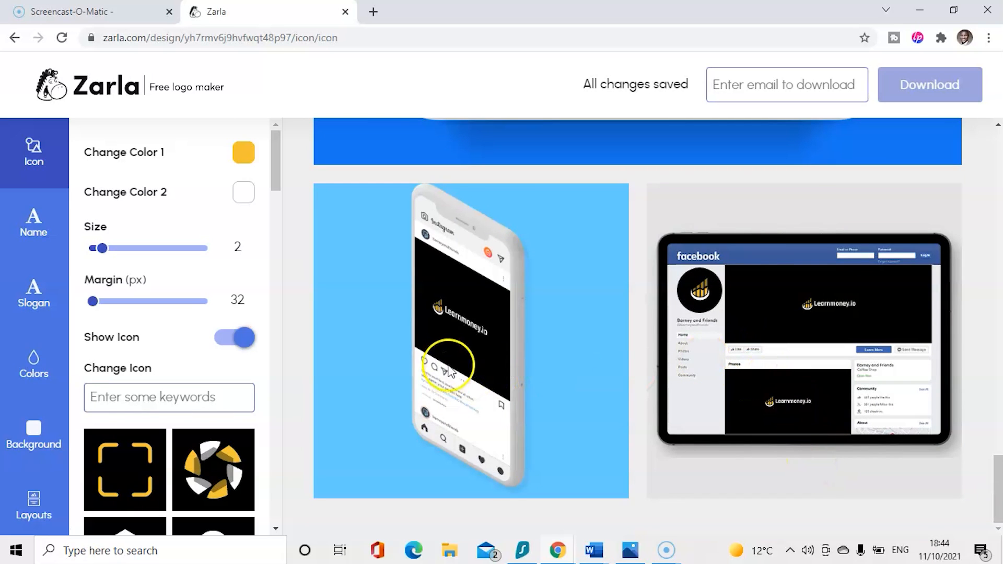
pyautogui.moveTo(997, 484); pyautogui.dragTo(997, 178)
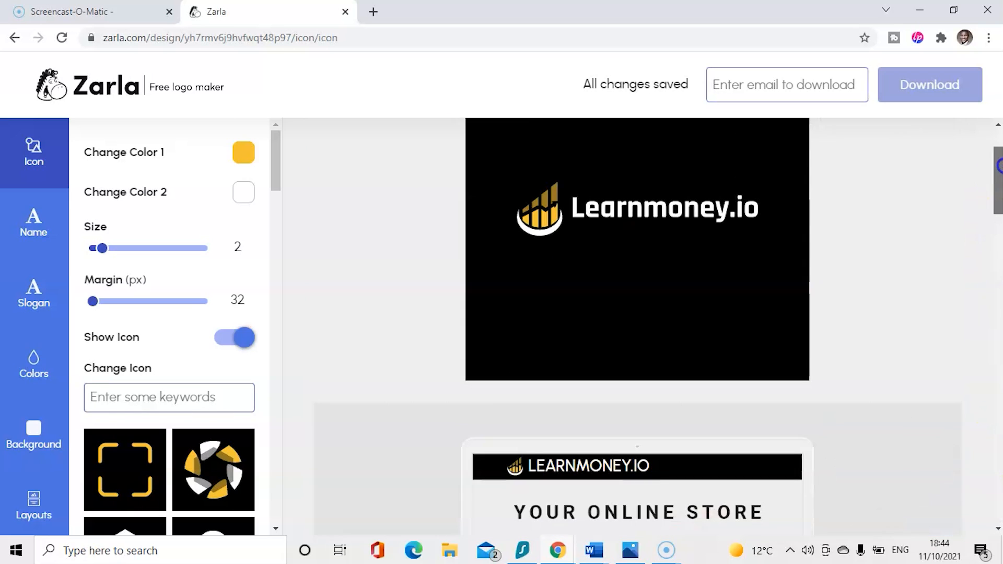
# - Send the logo package to a saved email address and dismiss the confirmation
pyautogui.click(760, 88)
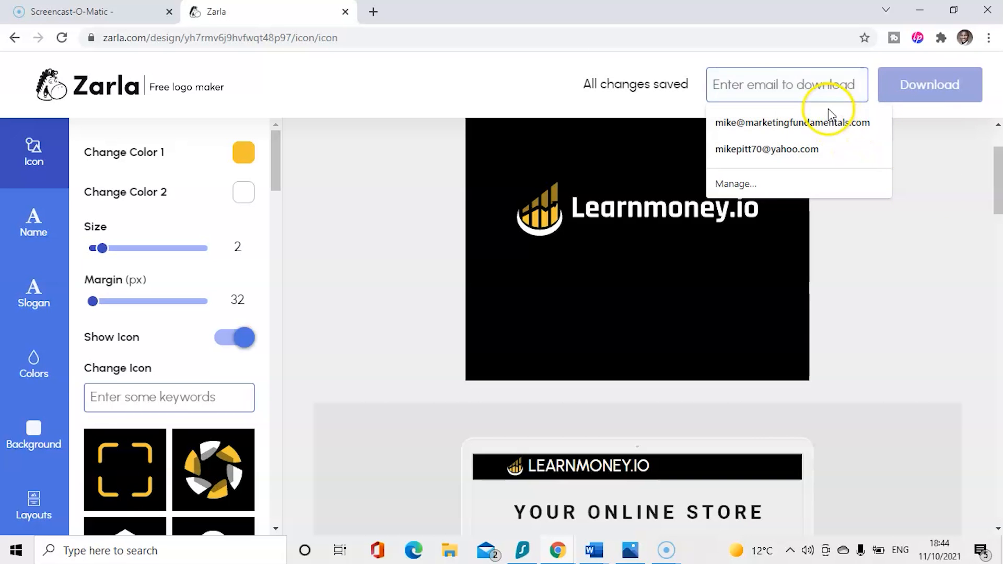
pyautogui.click(832, 124)
pyautogui.moveTo(1000, 169)
pyautogui.mouseDown()
pyautogui.moveTo(1002, 209)
pyautogui.moveTo(999, 152)
pyautogui.mouseUp()
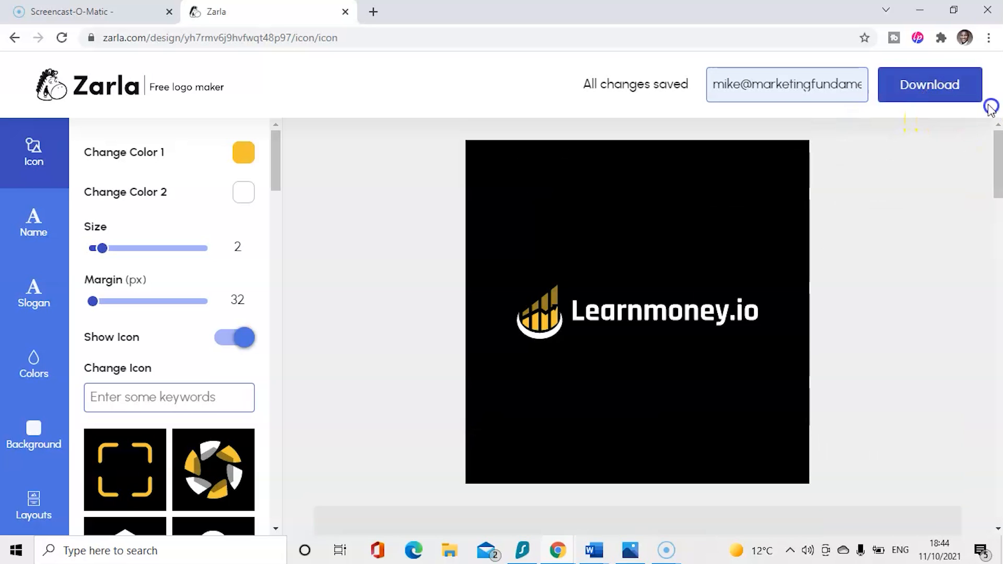
pyautogui.click(945, 89)
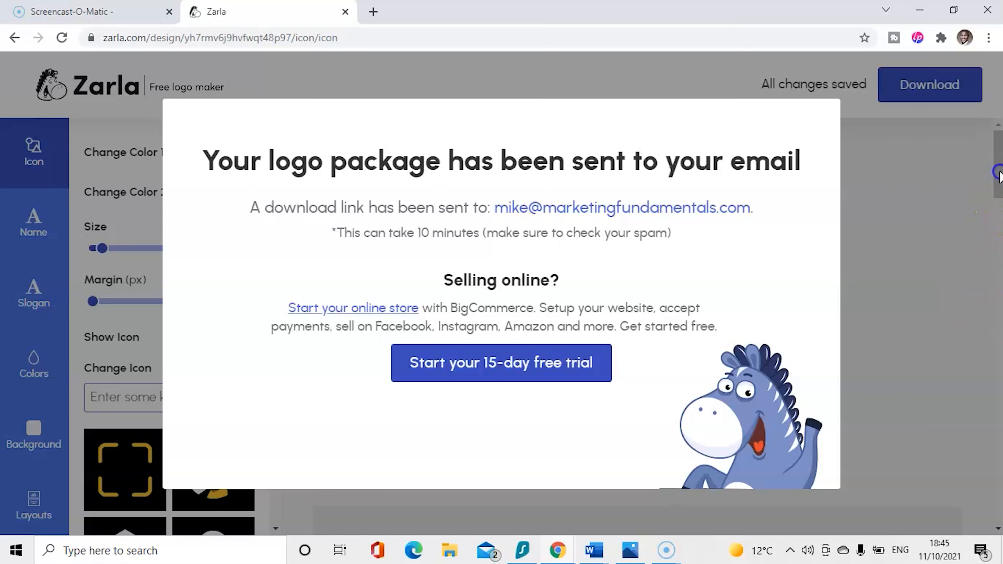
pyautogui.click(996, 173)
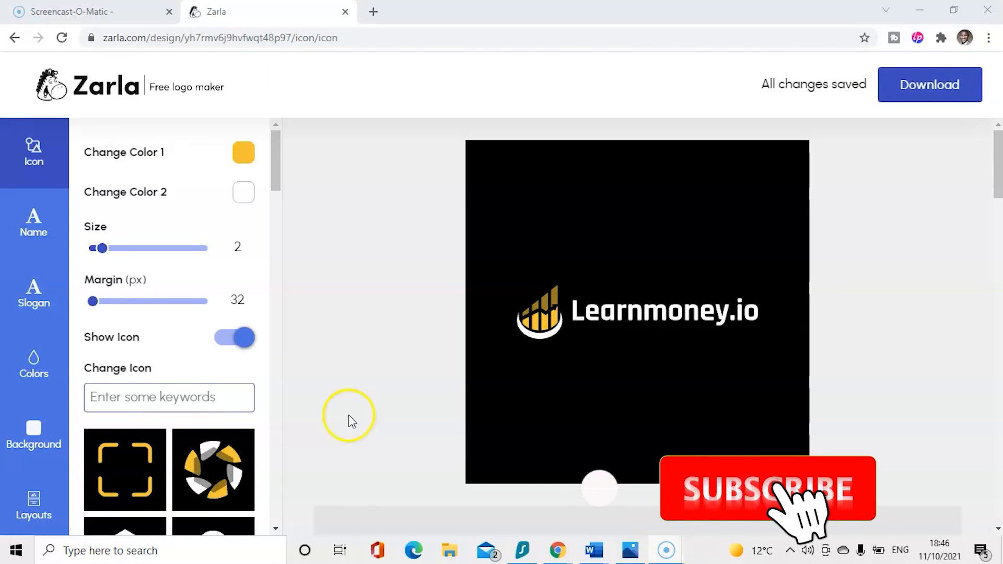